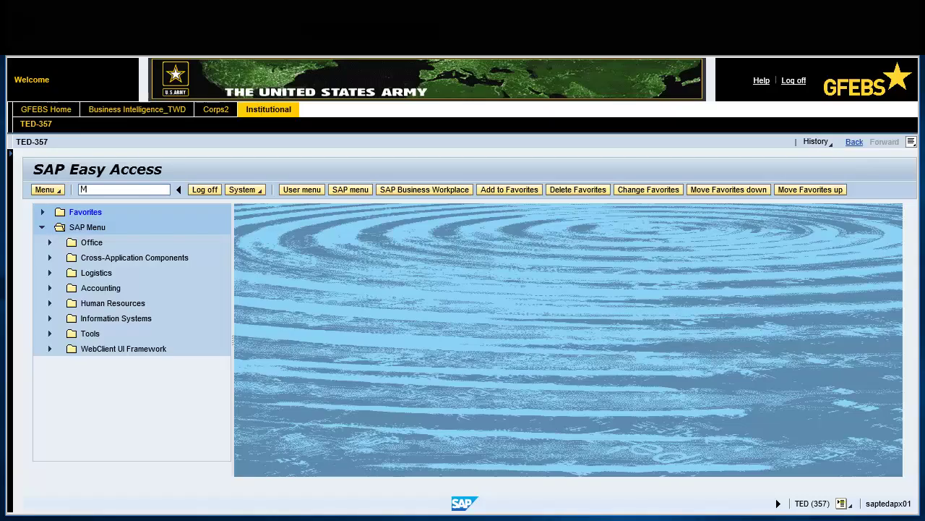
- Run transaction ME51N to start a new purchase requisition
text(51N)
key(Return)
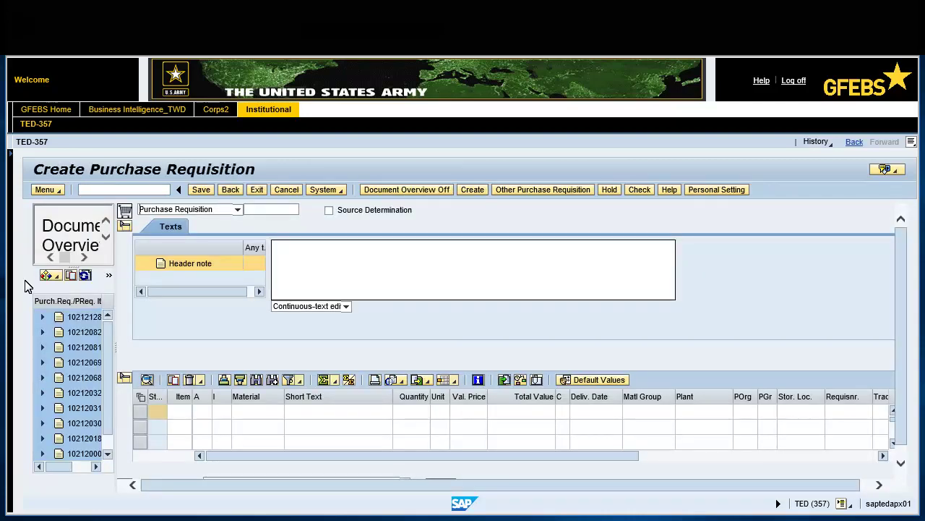
- Hide the document overview and set the document type to SPS PR
click(402, 191)
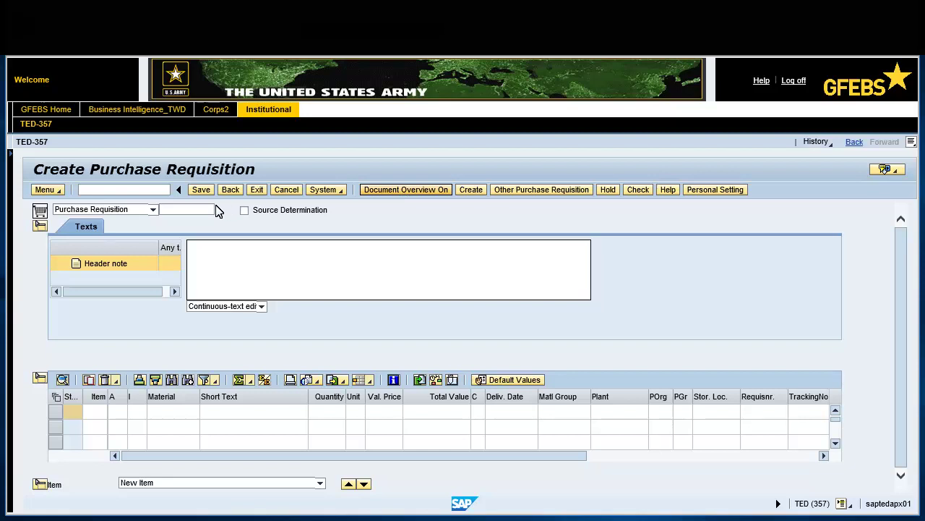
click(153, 211)
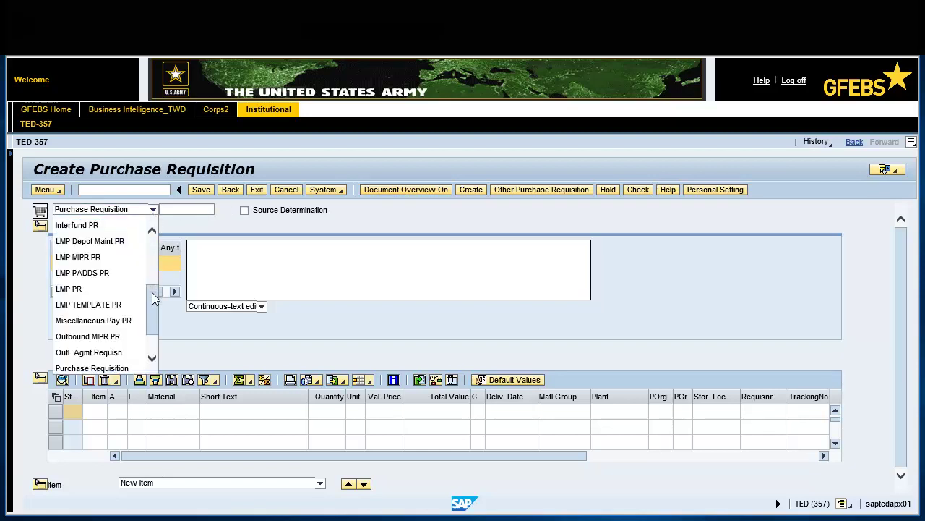
click(152, 359)
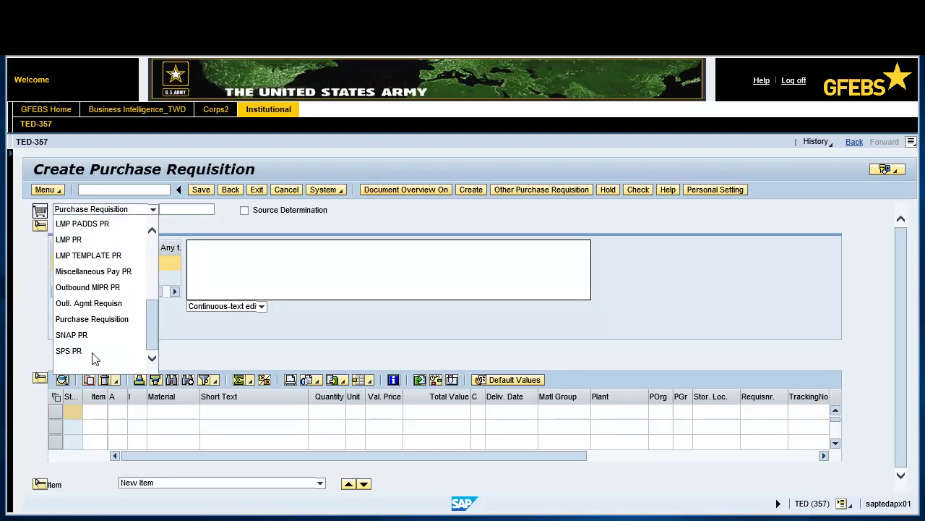
click(72, 352)
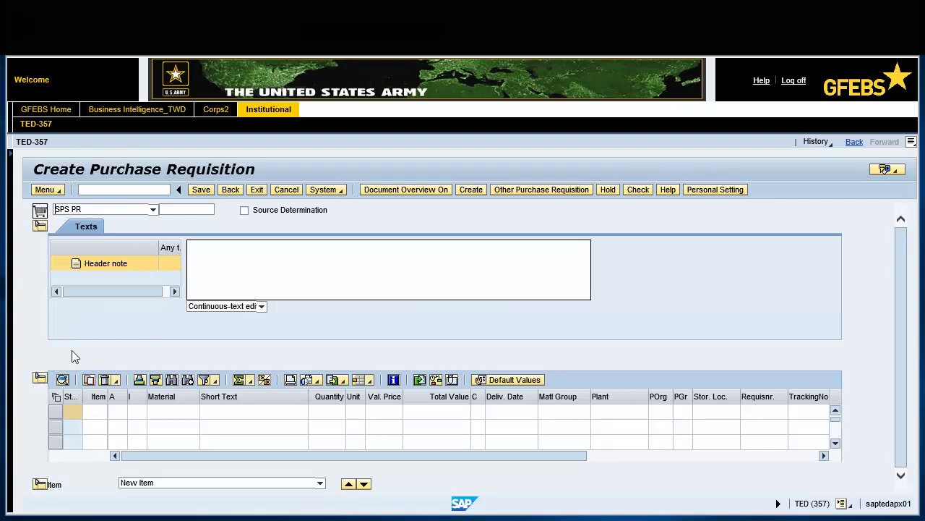
- Write the header note 'Desk, Field Portable'
click(192, 246)
text(Desk,  Field Portable)
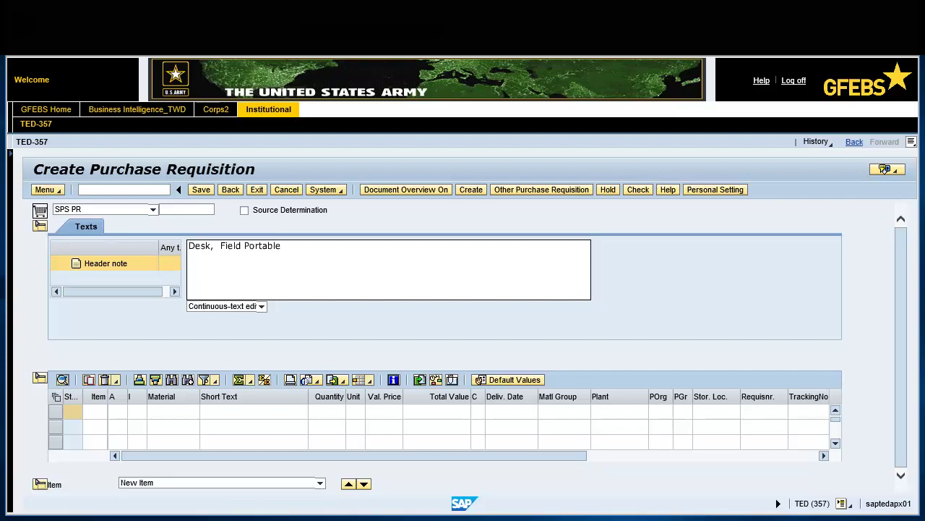
key(BackSpace)
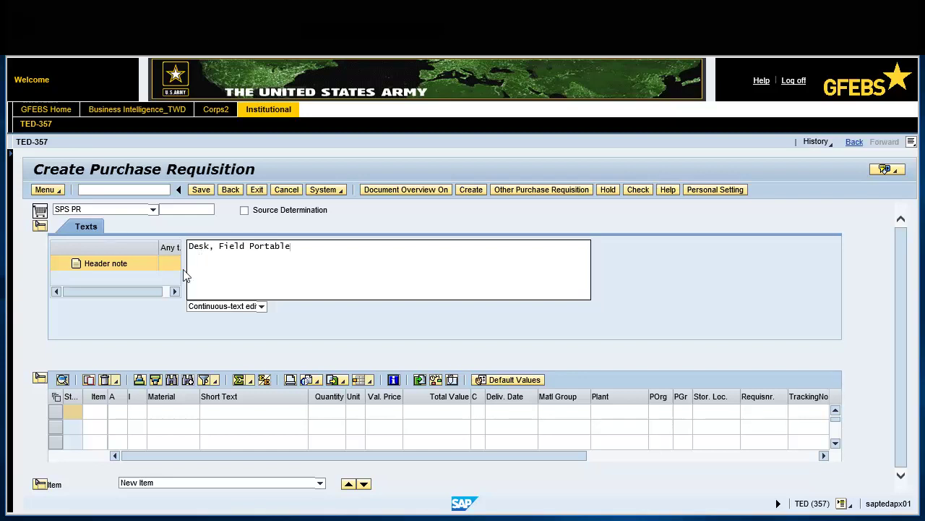
click(114, 410)
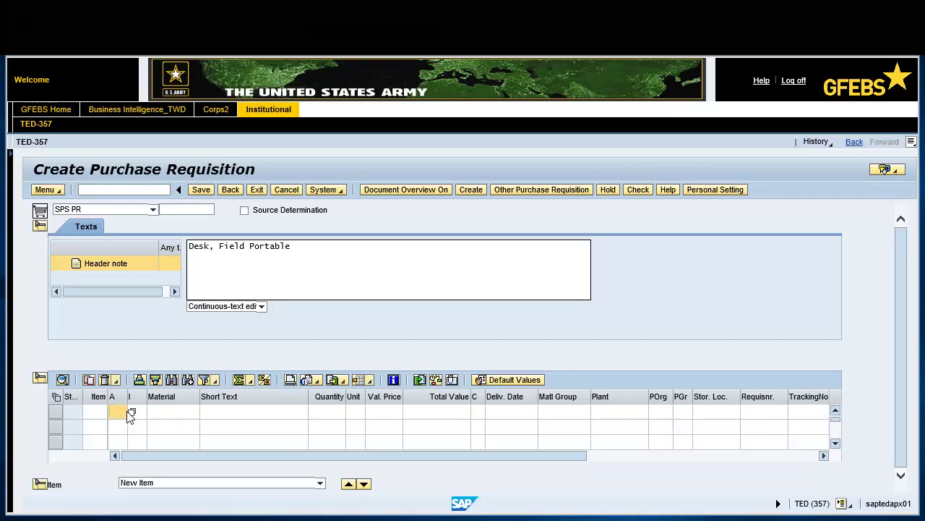
- Add item 1 with account assignment K, short text 'Desk, Field', 40 EA, price 1100
click(132, 412)
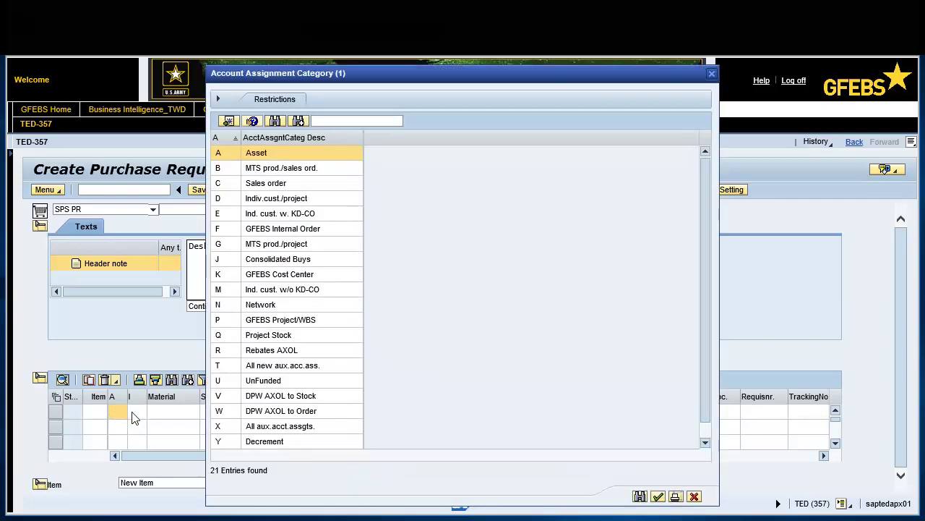
click(267, 276)
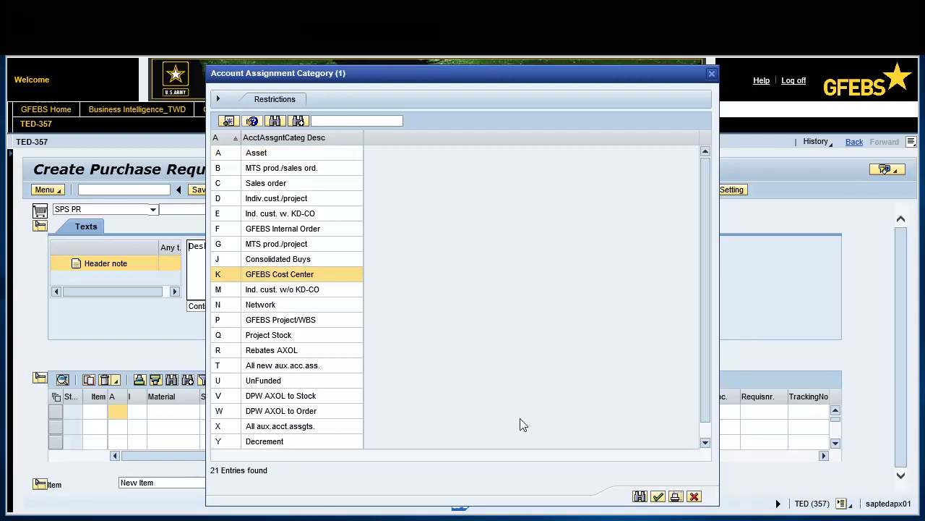
click(658, 496)
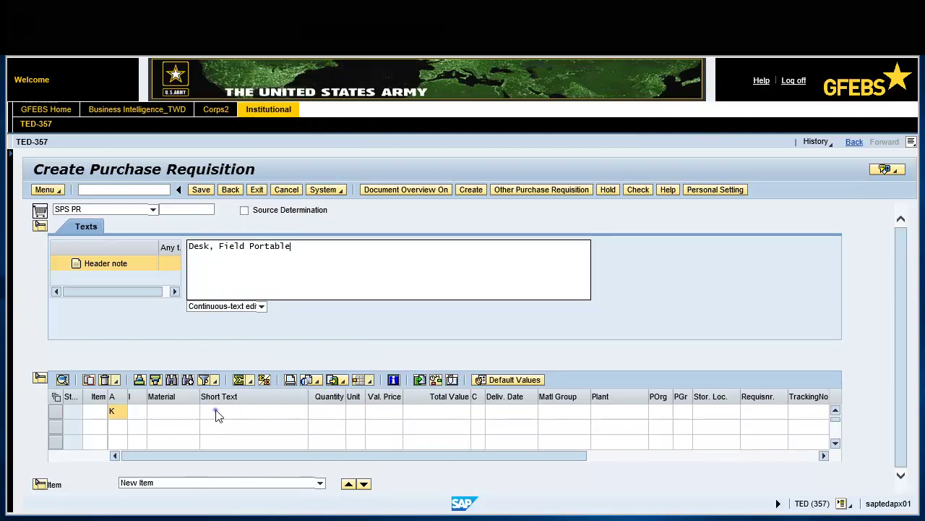
text(Desk)
text(, Field)
text(0)
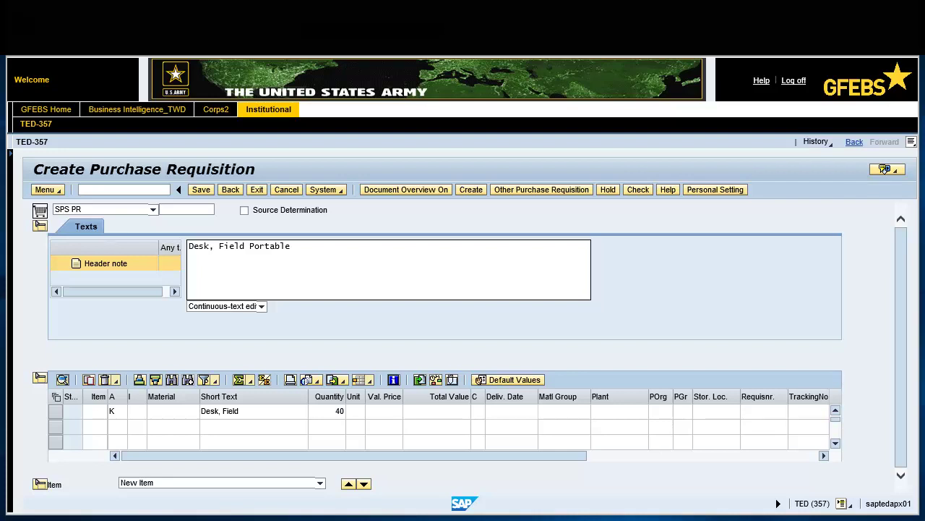
text(EA)
text(1100)
key(Tab)
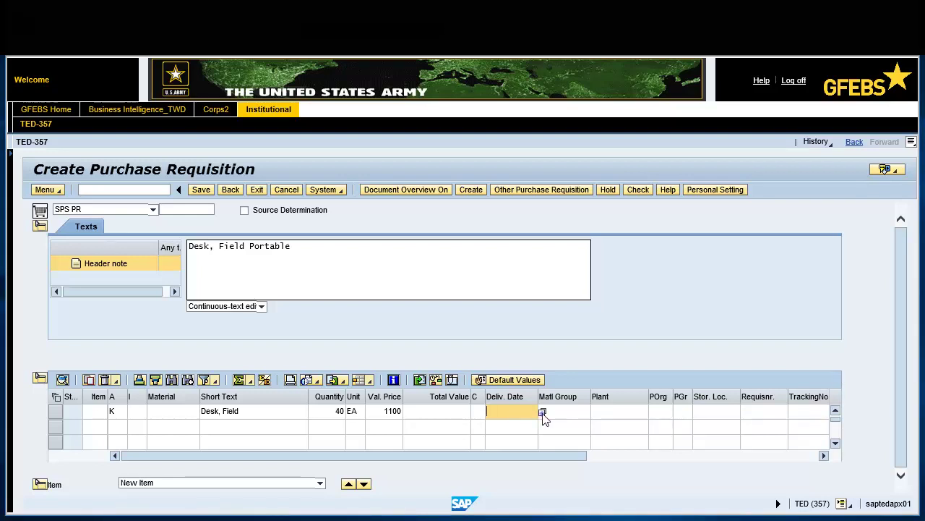
- Give the item delivery date 01/17/2018, plant FSHA, purchasing org ARMY and group FMS, then validate
click(543, 412)
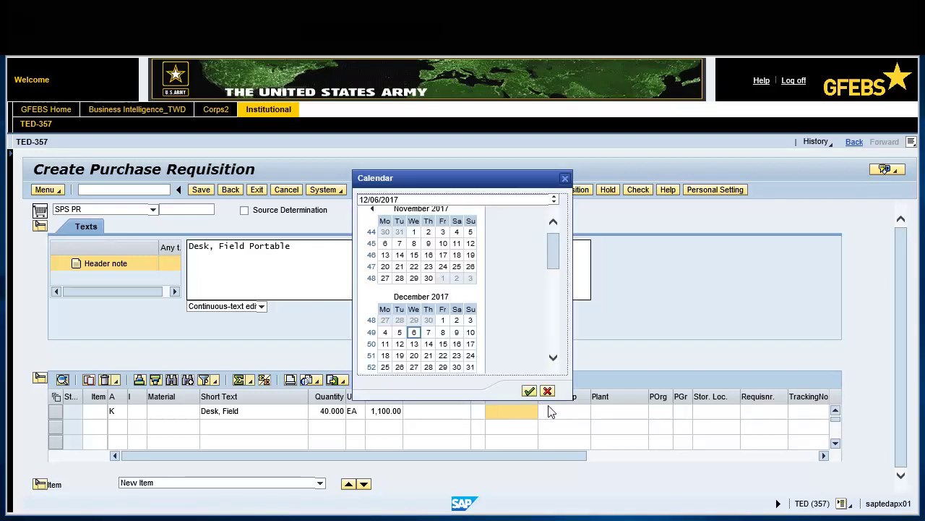
click(553, 359)
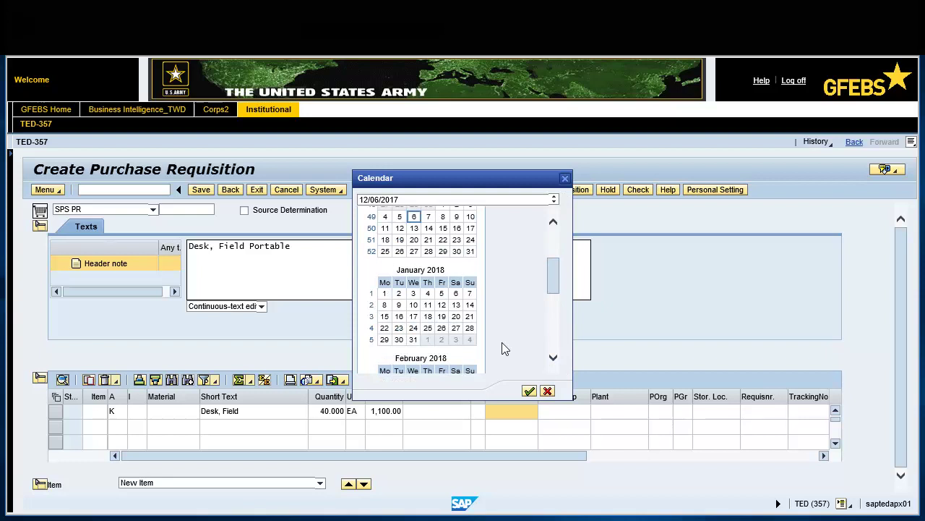
double_click(414, 319)
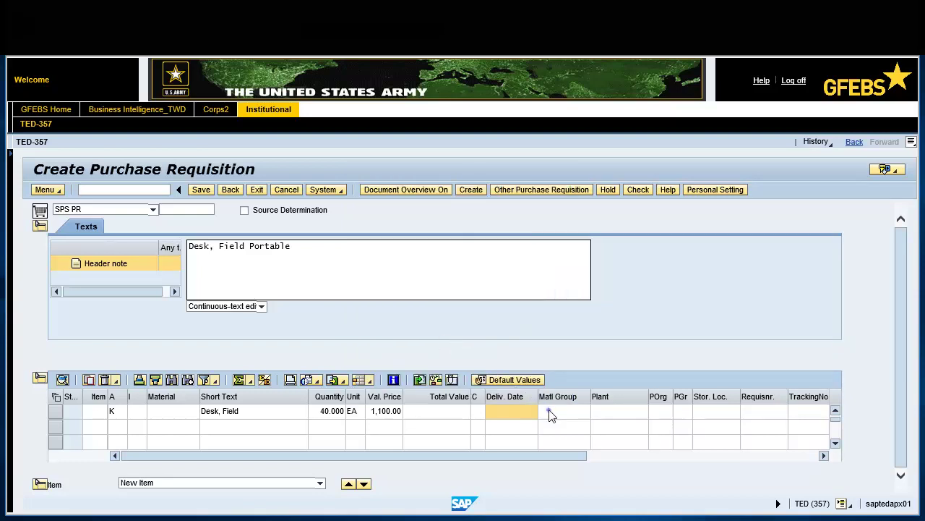
text(261C)
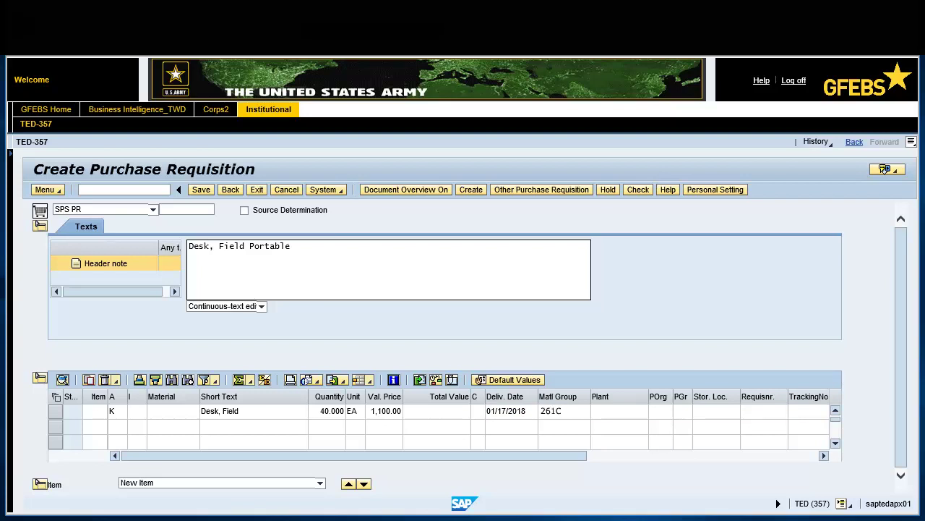
click(604, 410)
text(FSHA)
click(659, 410)
text(ARMY)
text(FMS)
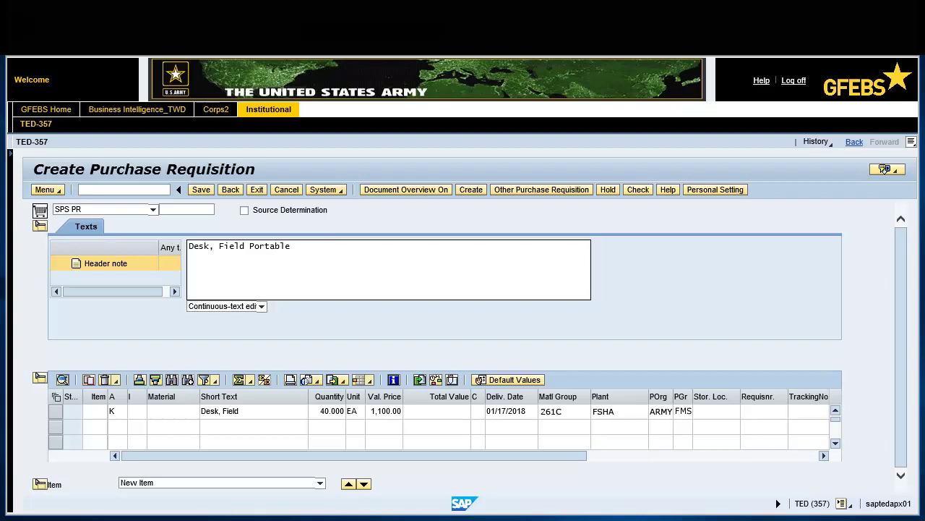
key(Return)
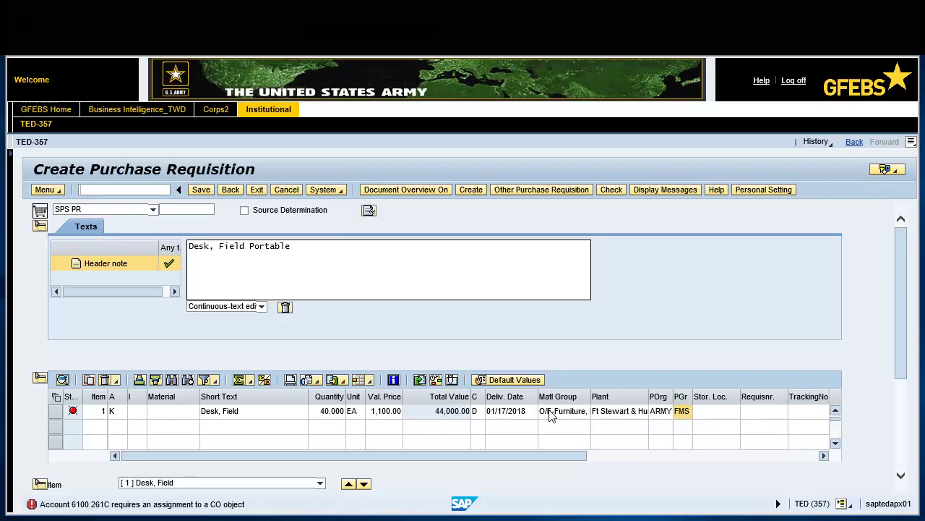
- On the Account Assignment tab, enter cost center 76VV0065, fund 202010D17, functional area 131096QLOG and funds center A76VV
click(901, 477)
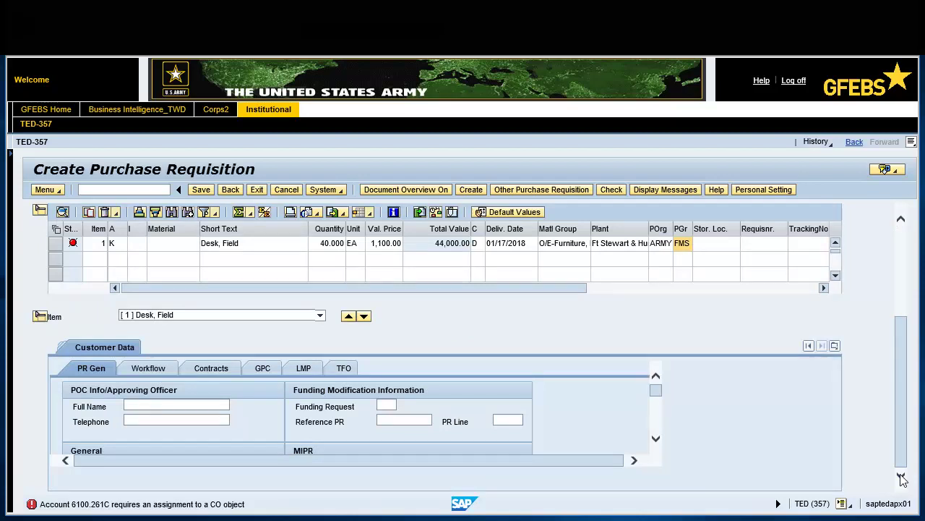
click(835, 345)
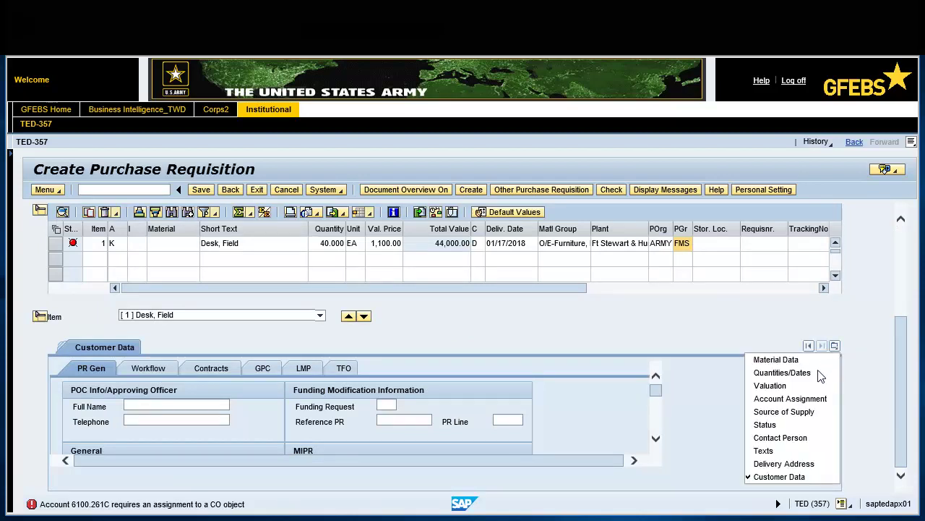
click(791, 399)
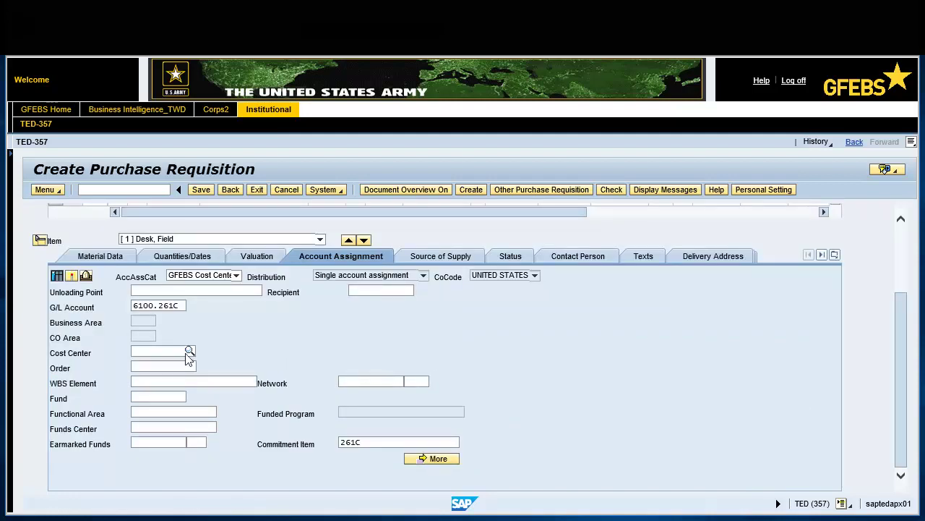
text(76VV0065)
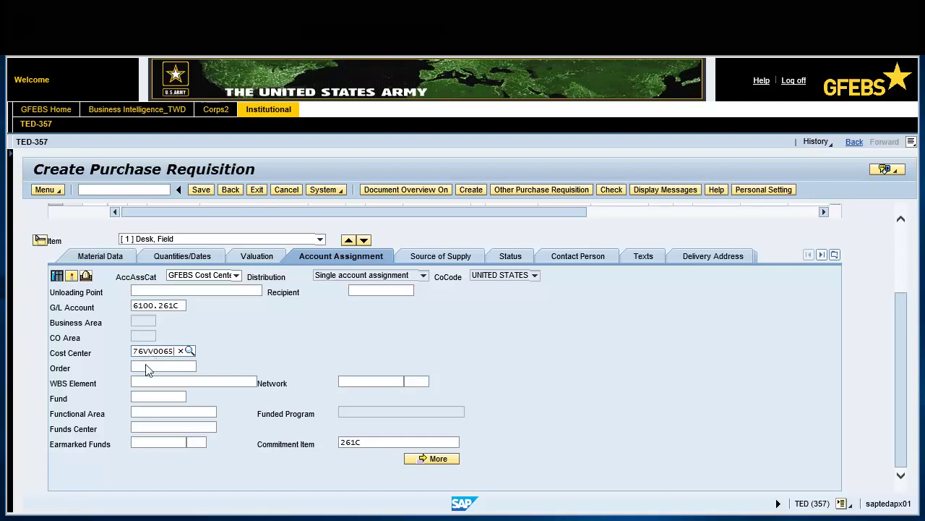
click(141, 397)
text(202010D17)
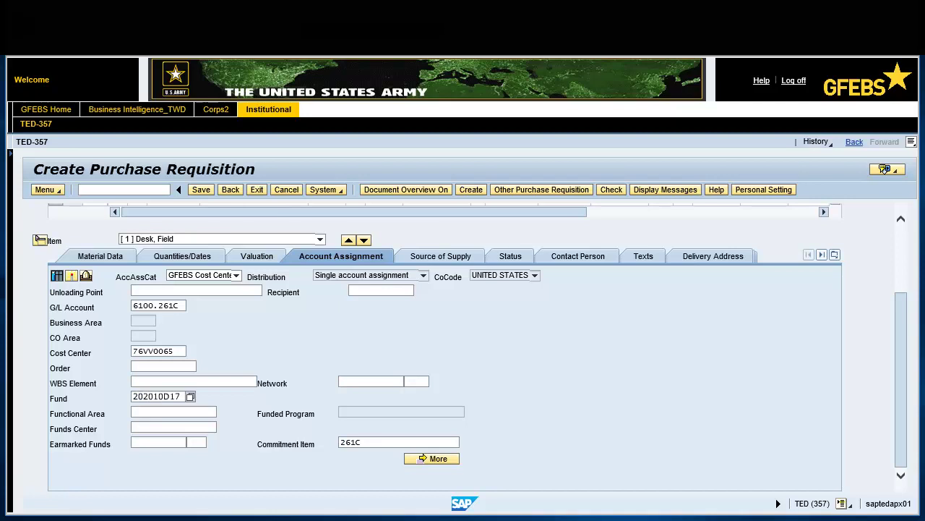
key(Tab)
text(131096QLOG)
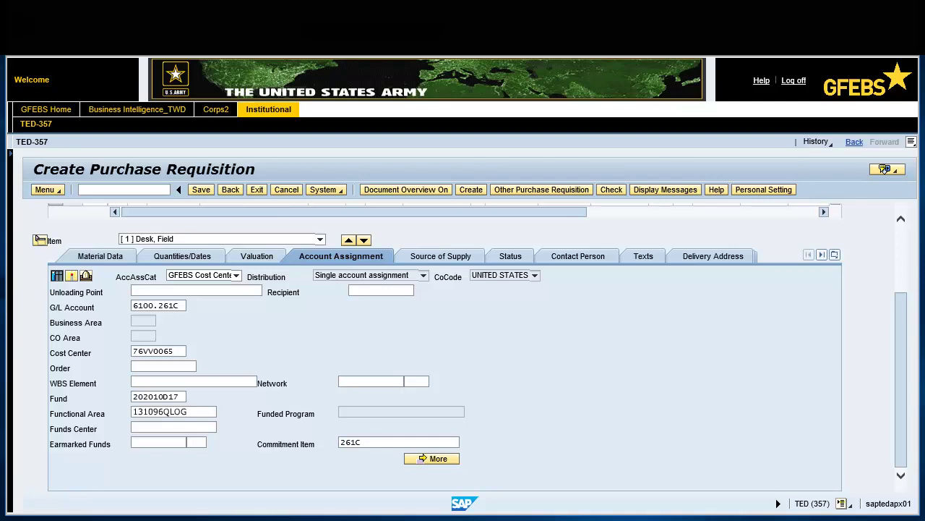
text(A76VV)
key(Return)
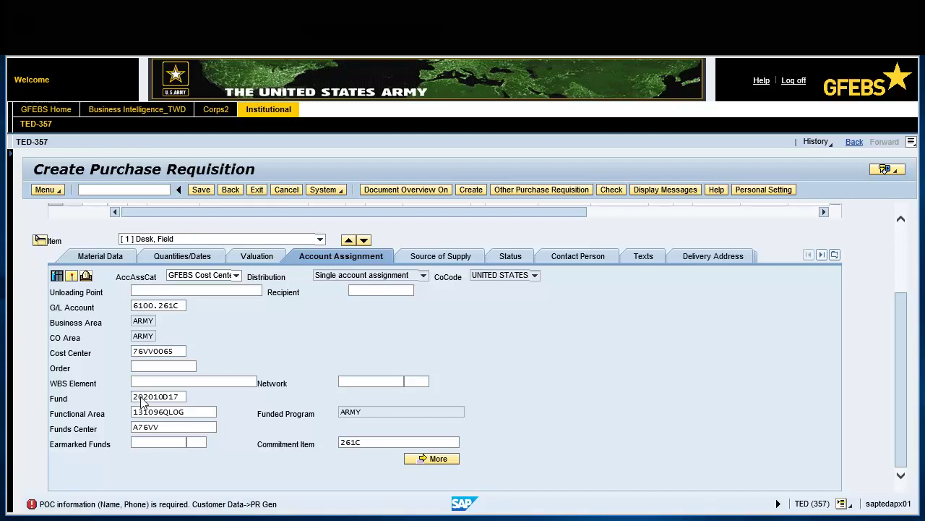
- In Customer Data, enter the POC's full name and telephone, and requester DoDAAC W87JNL
click(834, 255)
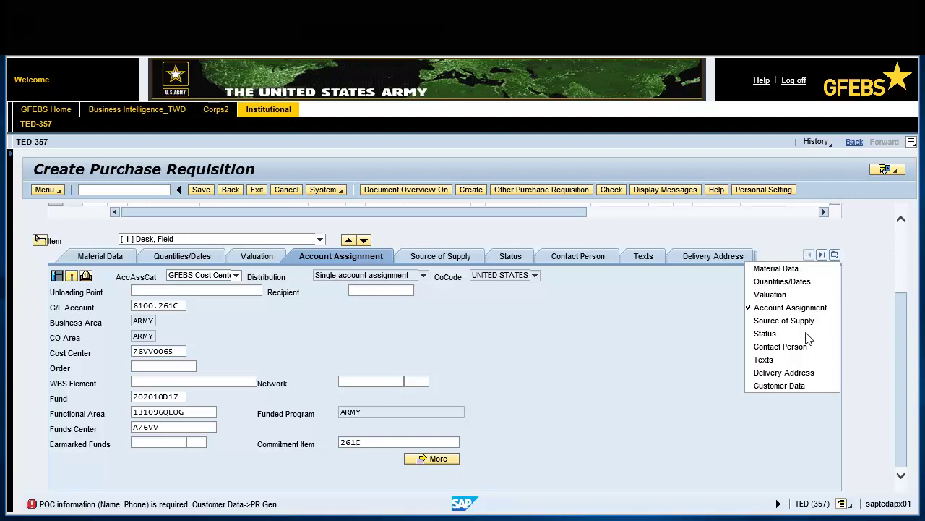
click(788, 386)
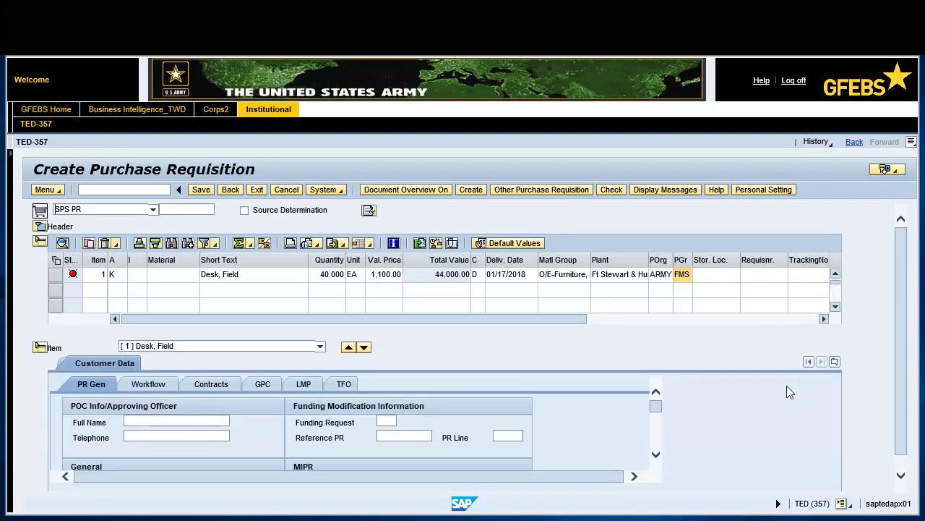
click(144, 422)
click(176, 435)
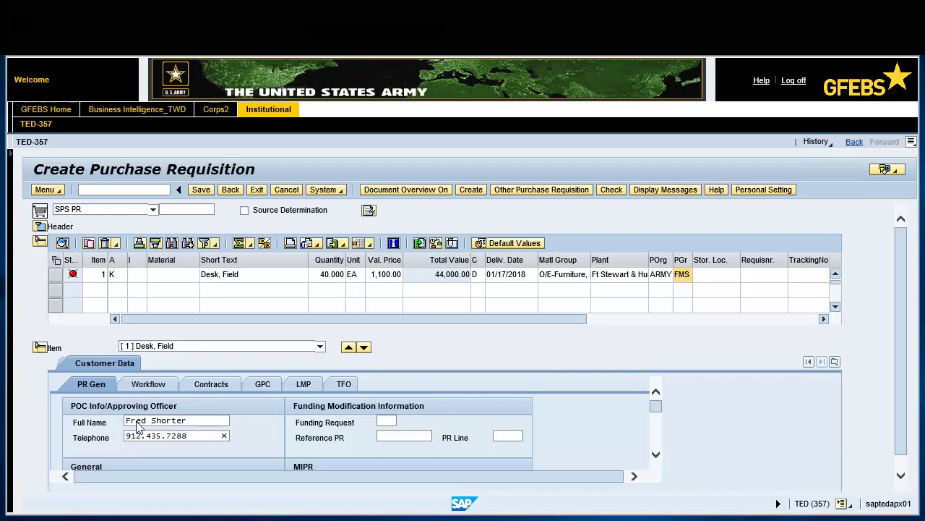
click(153, 384)
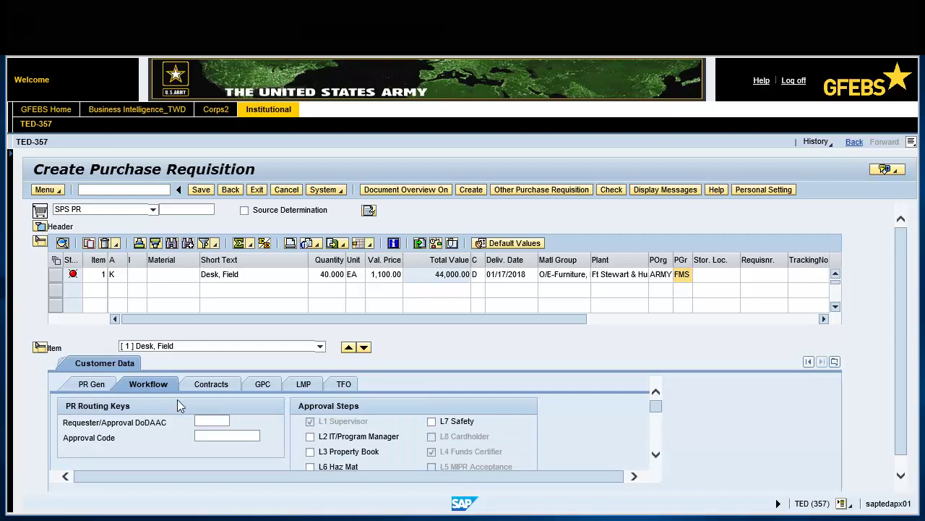
text(W87JNL)
- Enter NAICS 339940 and PSC 7110 on the Contracts tab, then check and save the requisition
click(214, 385)
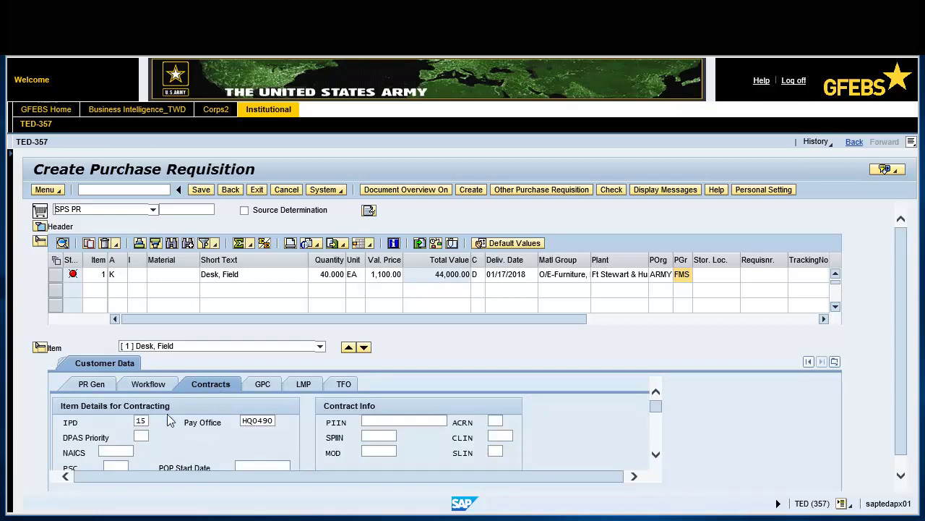
text(339940)
key(Tab)
text(7110)
key(Return)
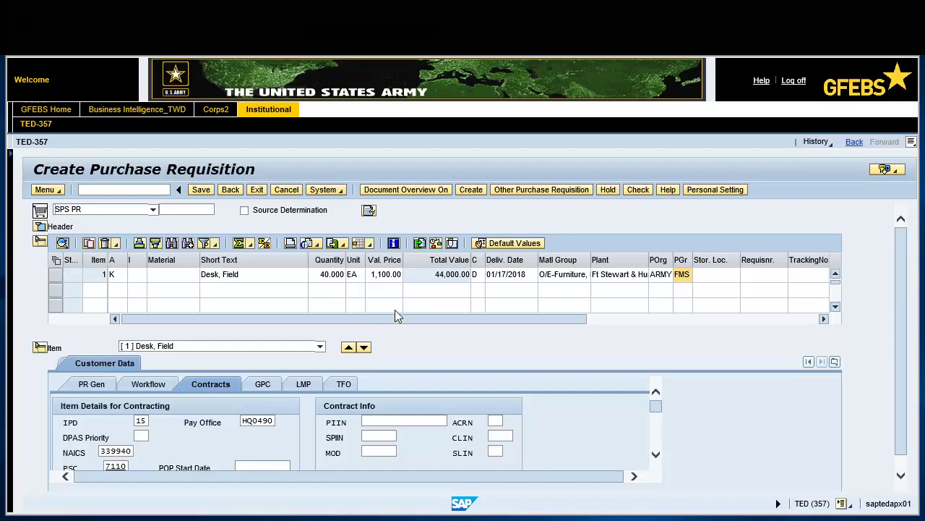
click(638, 189)
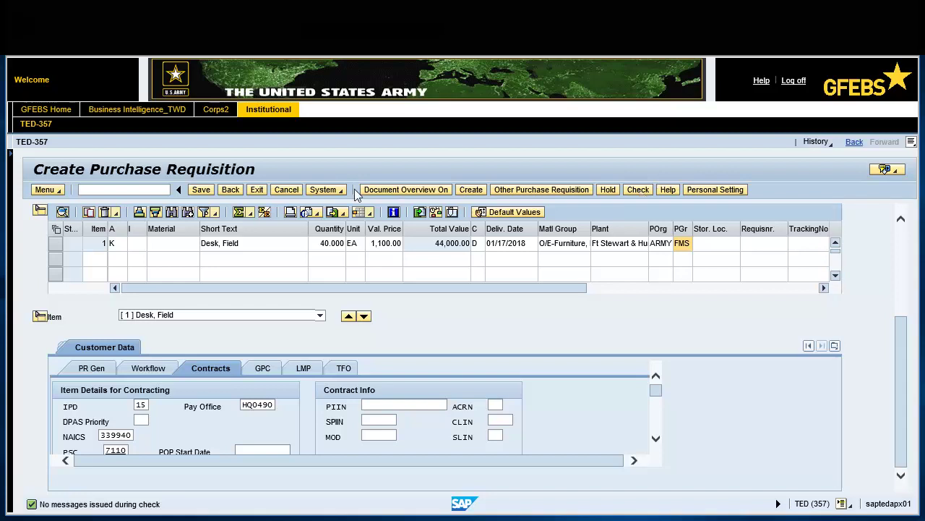
click(201, 190)
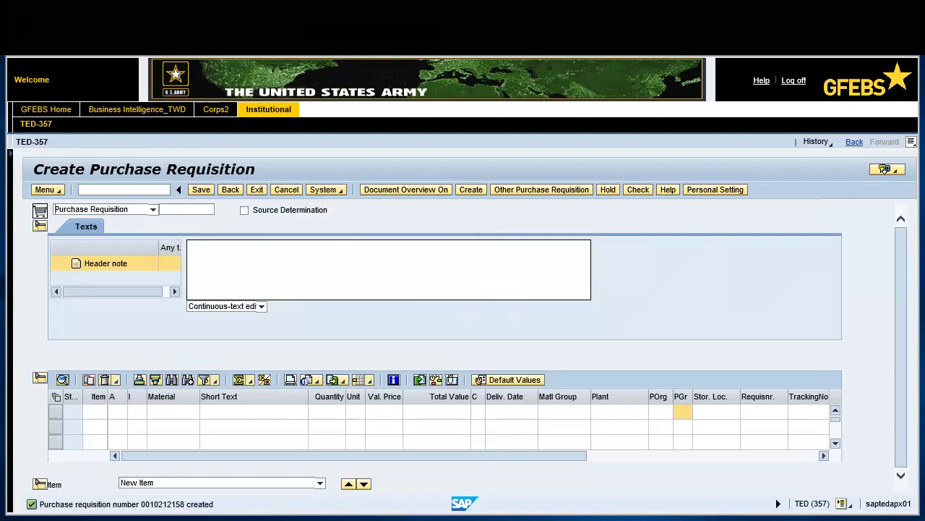